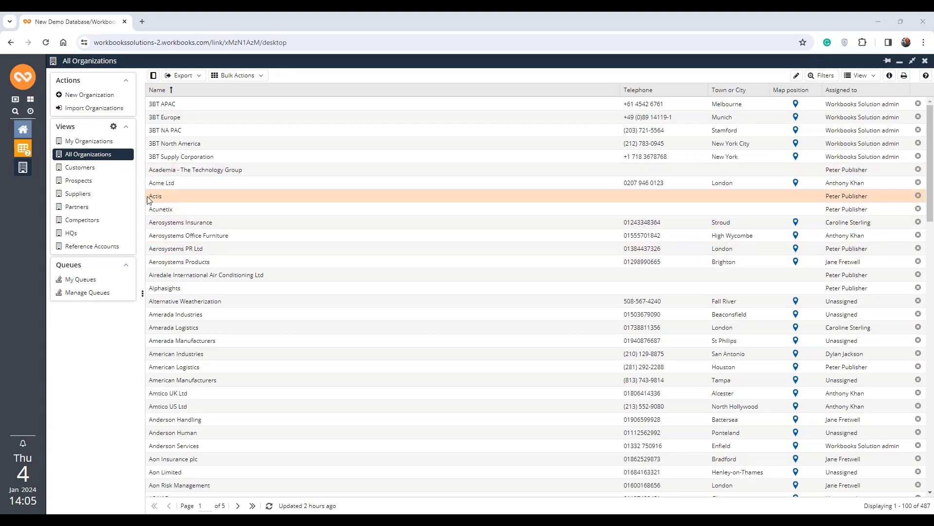
Open the Actis organization record to check it for potential duplicates, and close it
{"action": "left_click", "coordinate": [512, 201]}
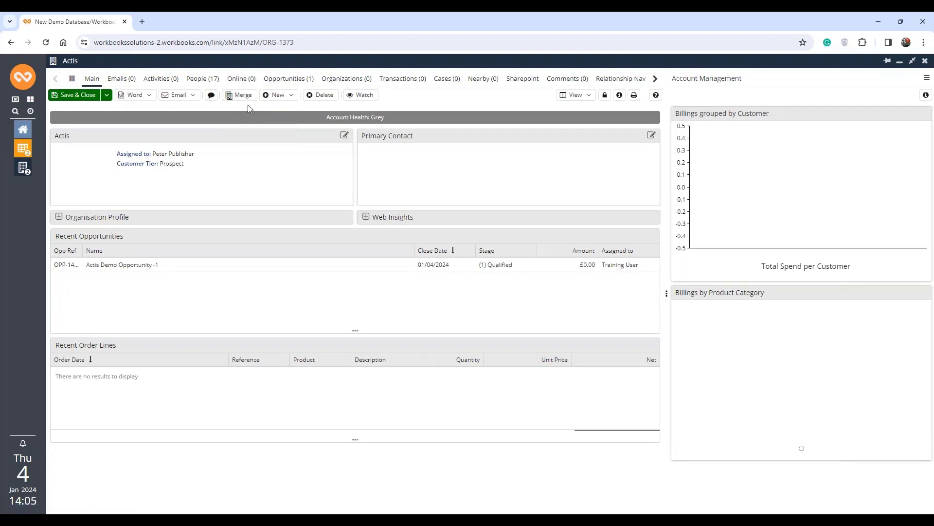
{"action": "left_click", "coordinate": [924, 61]}
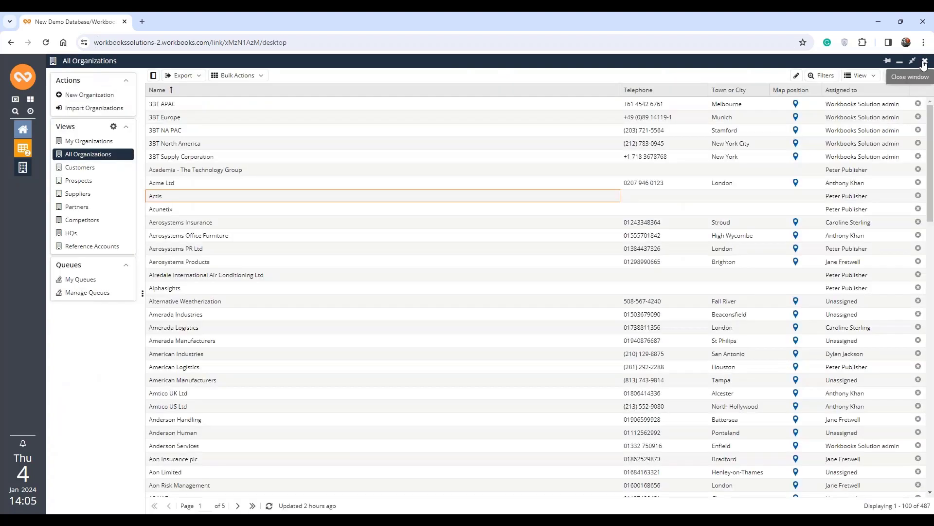
Open the Atlantic Ltd. organization record and bring up its potential duplicates
{"action": "scroll", "coordinate": [381, 293], "scroll_direction": "down", "scroll_amount": 3}
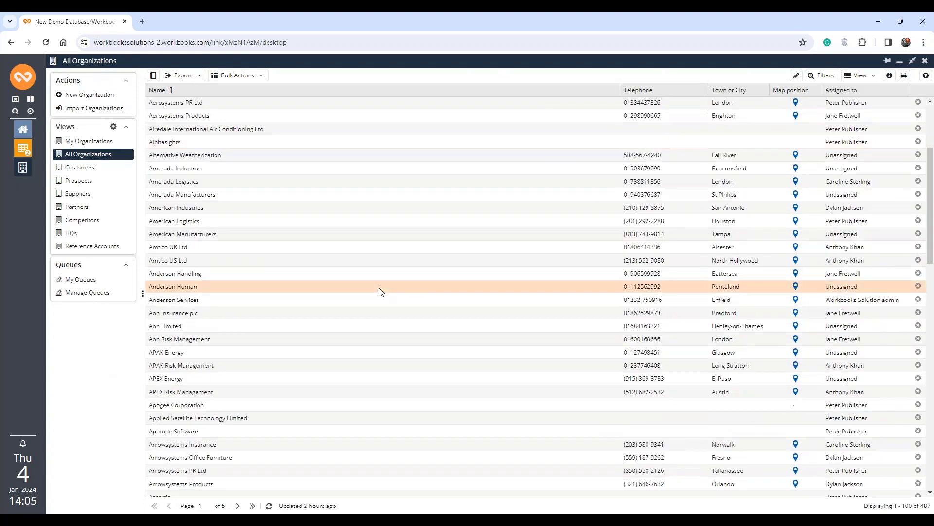
{"action": "scroll", "coordinate": [378, 287], "scroll_direction": "down", "scroll_amount": 5}
{"action": "scroll", "coordinate": [375, 281], "scroll_direction": "down", "scroll_amount": 1}
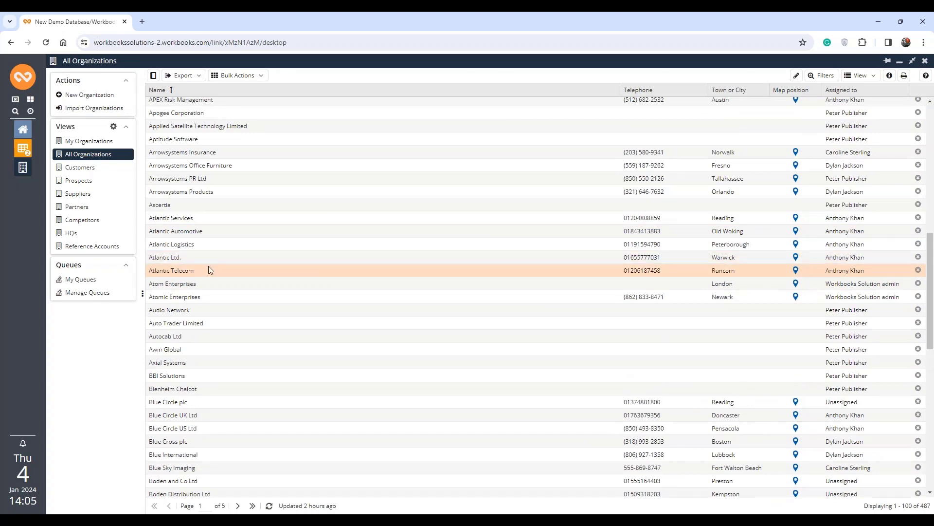
{"action": "left_click", "coordinate": [171, 257]}
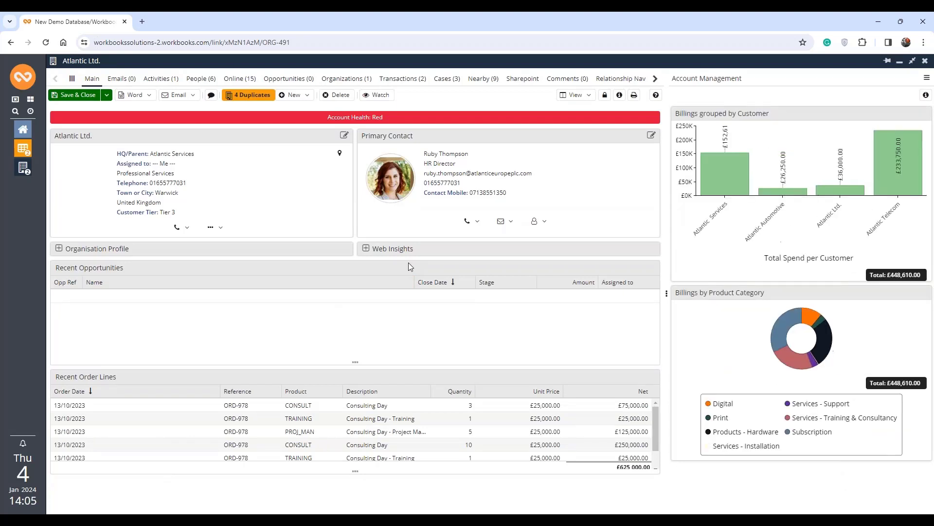
{"action": "left_click", "coordinate": [245, 96]}
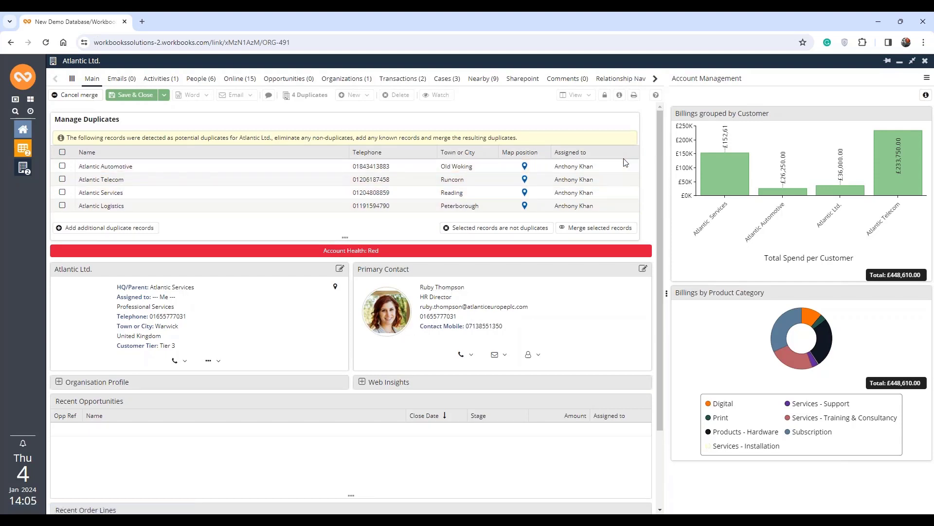
Add the Primary Contact column to the list of potential duplicates
{"action": "left_click", "coordinate": [432, 152]}
{"action": "mouse_move", "coordinate": [451, 201]}
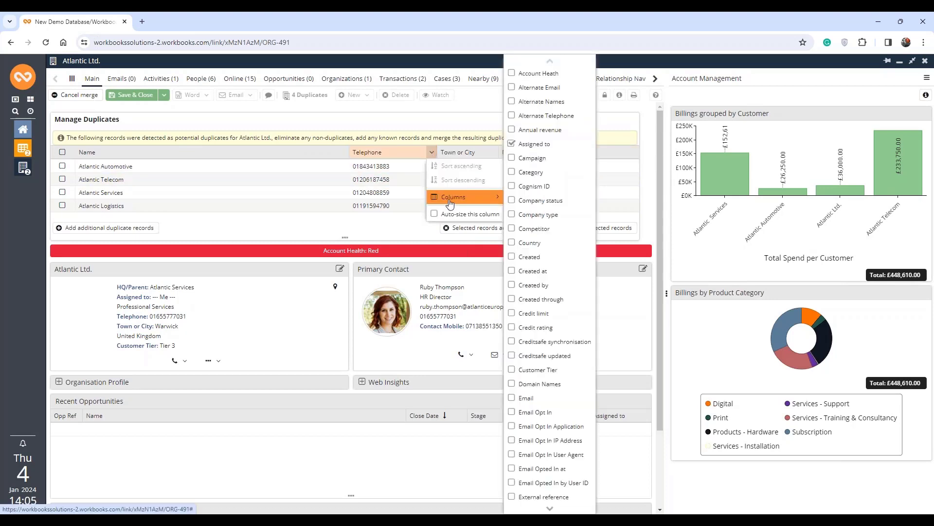
{"action": "scroll", "coordinate": [537, 207], "scroll_direction": "down", "scroll_amount": 10}
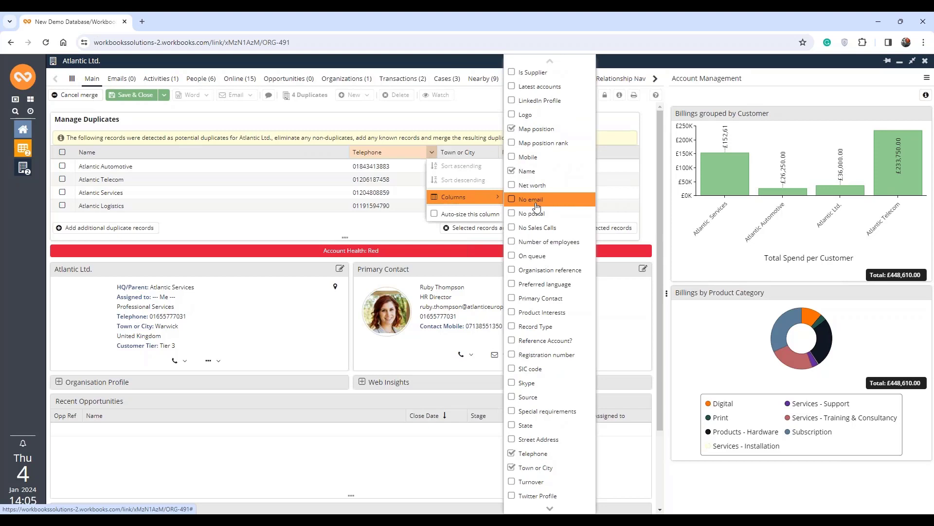
{"action": "left_click", "coordinate": [512, 299]}
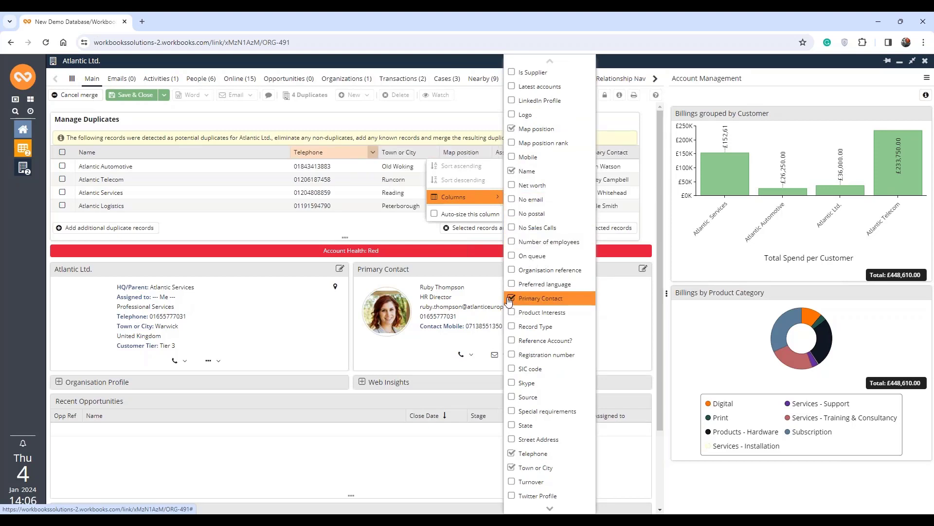
{"action": "left_click", "coordinate": [430, 257]}
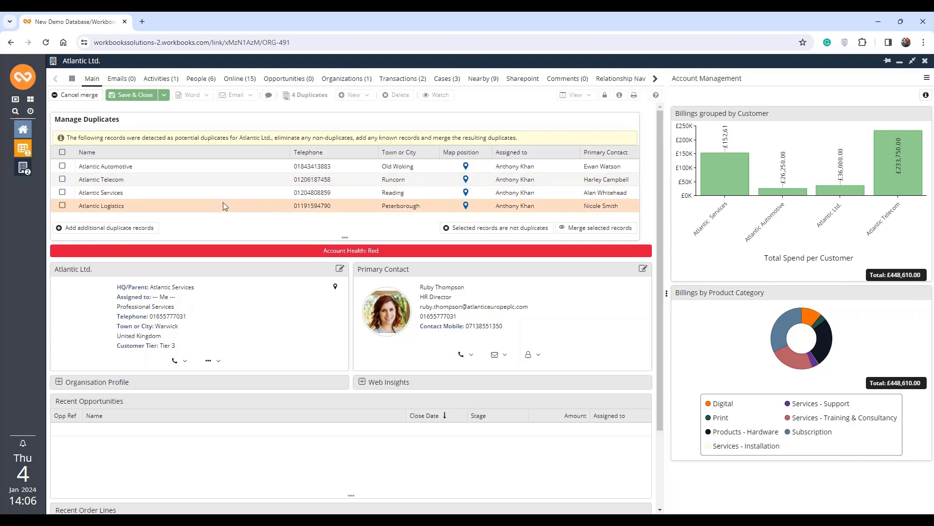
Mark all of Atlantic Ltd.'s potential duplicates as not duplicates, leave the merge, and save and close the record
{"action": "left_click", "coordinate": [63, 152]}
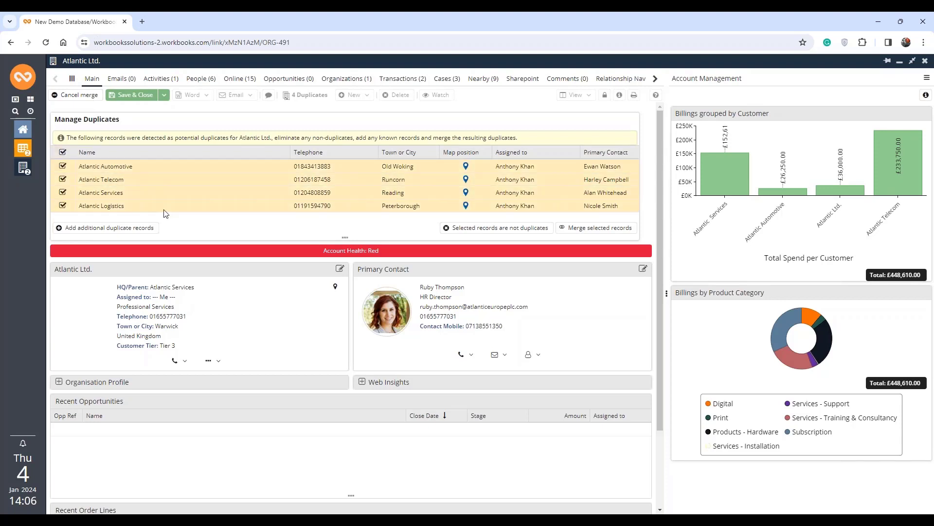
{"action": "left_click", "coordinate": [508, 229]}
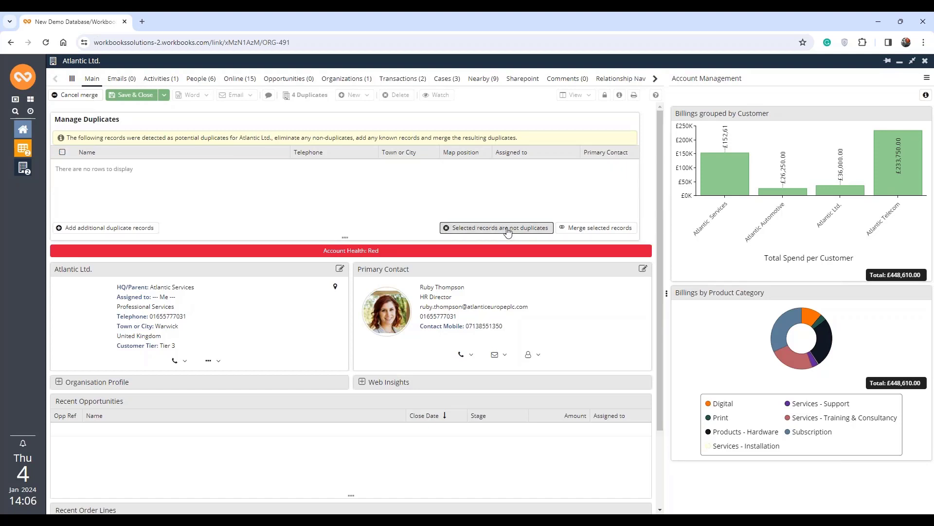
{"action": "left_click", "coordinate": [74, 96]}
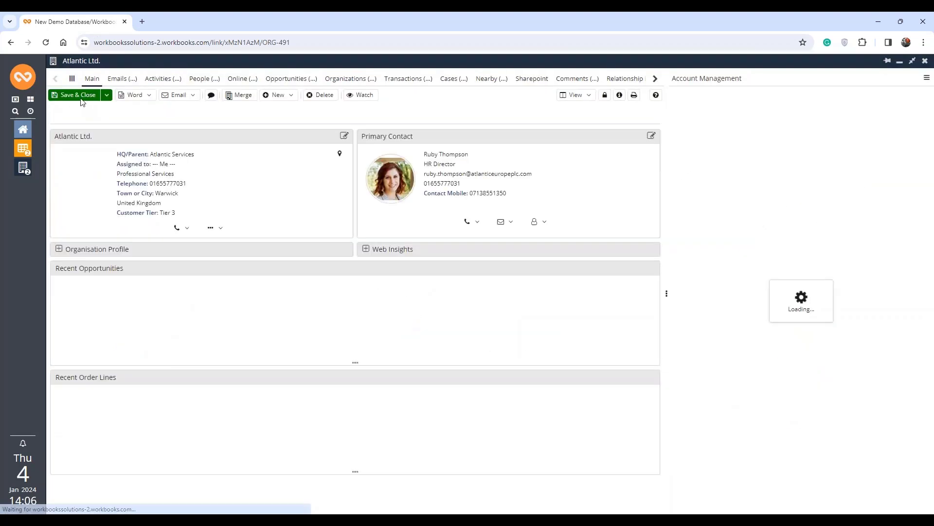
{"action": "left_click", "coordinate": [80, 96]}
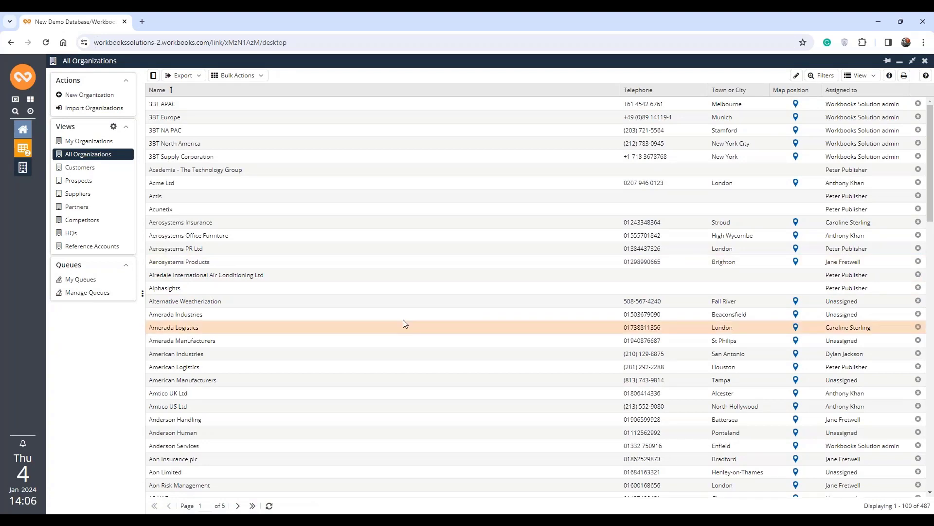
Open the Broden Limited organization record and bring up its potential duplicates
{"action": "scroll", "coordinate": [358, 228], "scroll_direction": "down", "scroll_amount": 4}
{"action": "scroll", "coordinate": [358, 227], "scroll_direction": "down", "scroll_amount": 15}
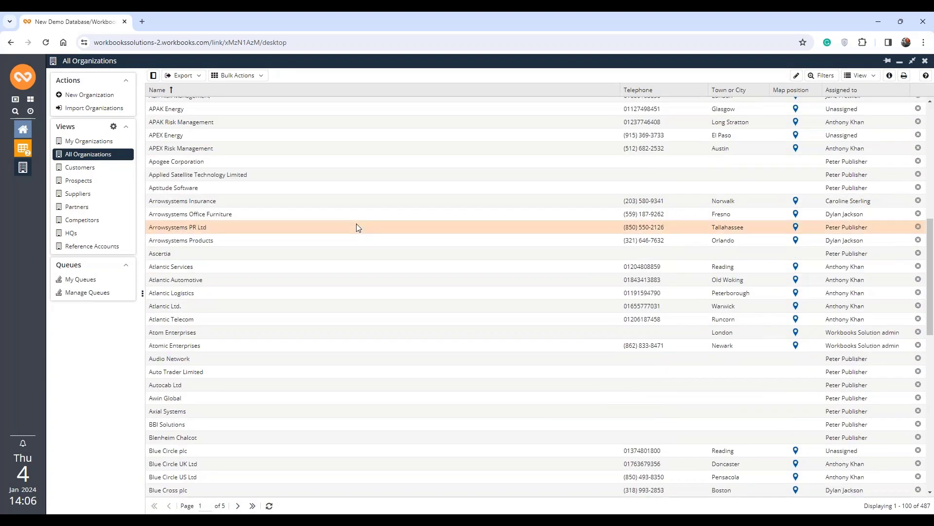
{"action": "scroll", "coordinate": [366, 217], "scroll_direction": "down", "scroll_amount": 1}
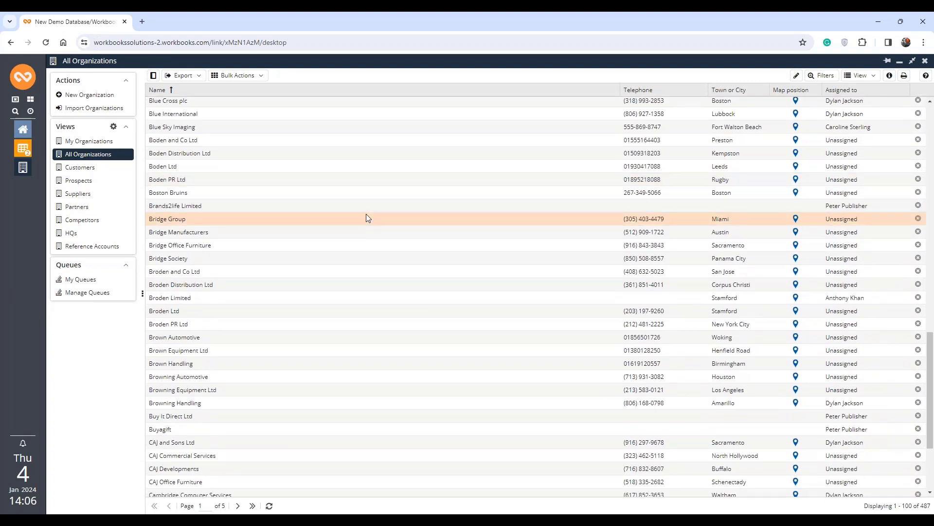
{"action": "left_click", "coordinate": [204, 299]}
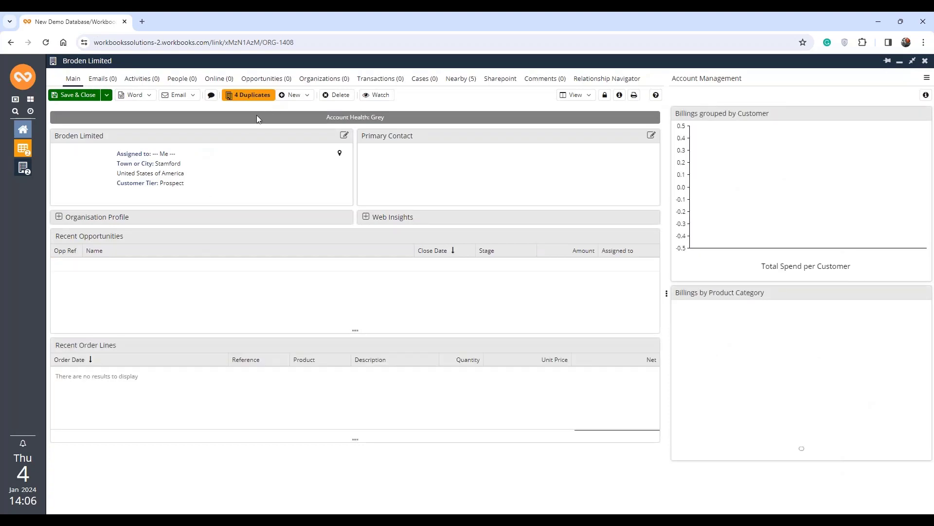
{"action": "left_click", "coordinate": [247, 98]}
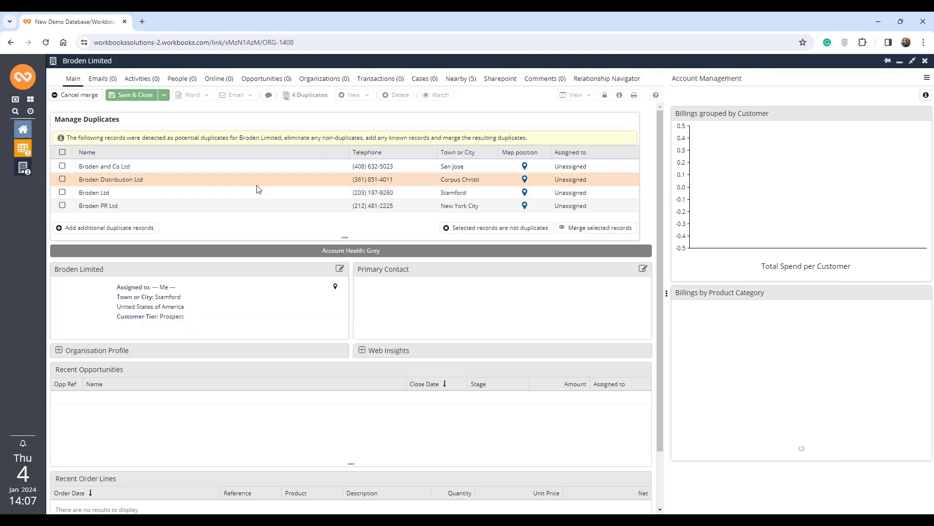
Merge Broden Ltd into Broden Limited with the preselected field values, and confirm the merge
{"action": "left_click", "coordinate": [63, 193]}
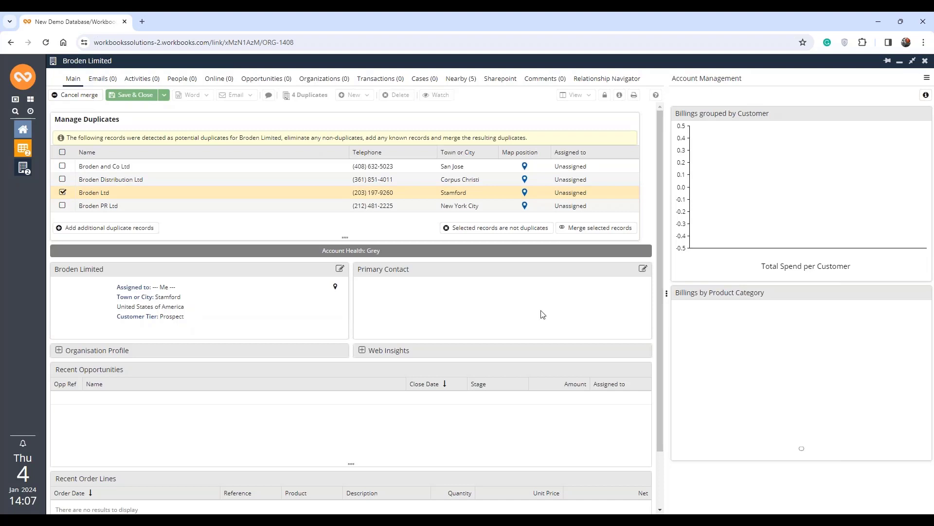
{"action": "left_click", "coordinate": [592, 232]}
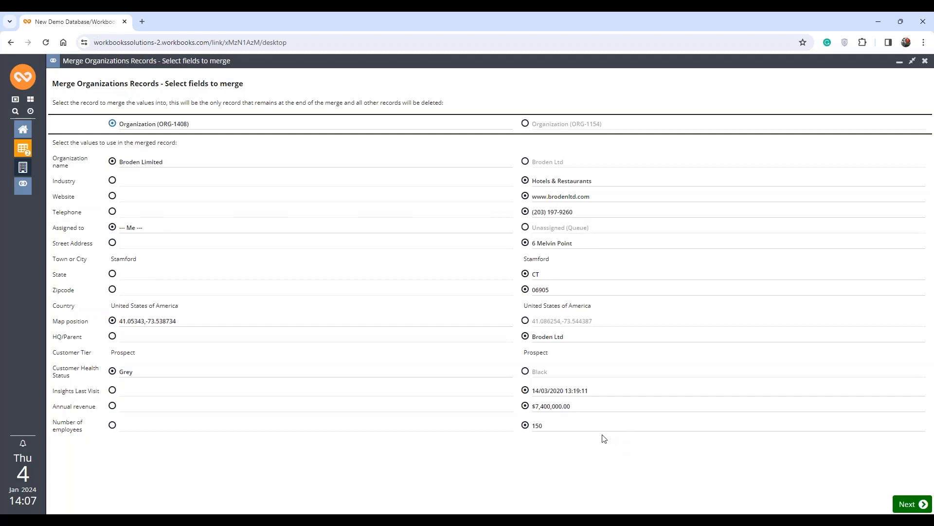
{"action": "left_click", "coordinate": [908, 504]}
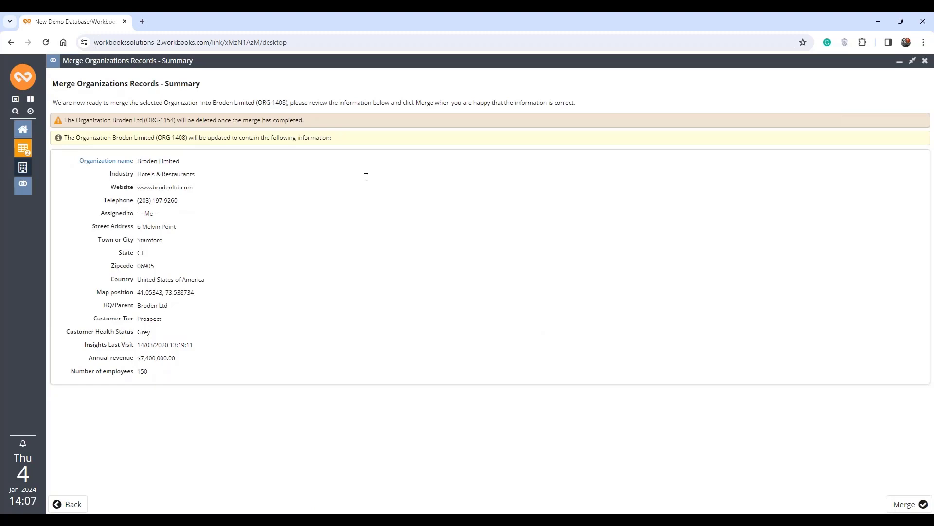
{"action": "left_click", "coordinate": [905, 504]}
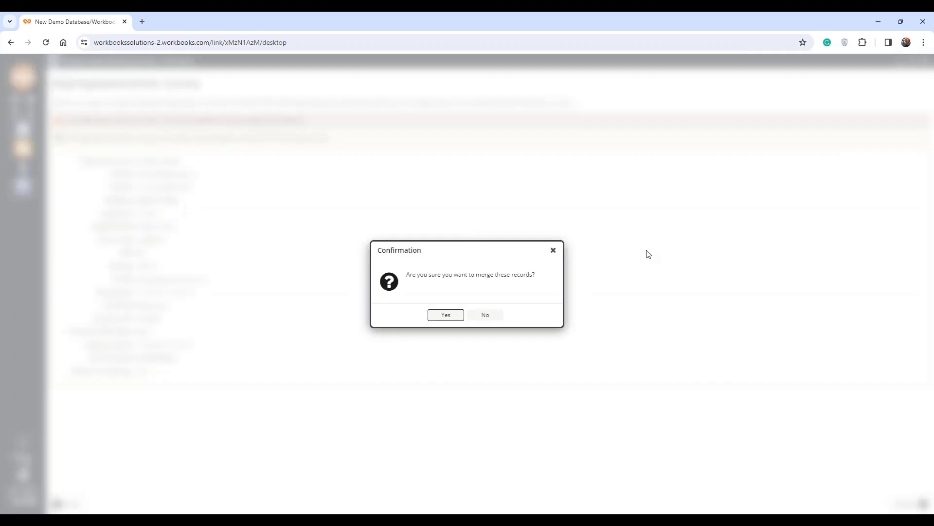
{"action": "left_click", "coordinate": [444, 315]}
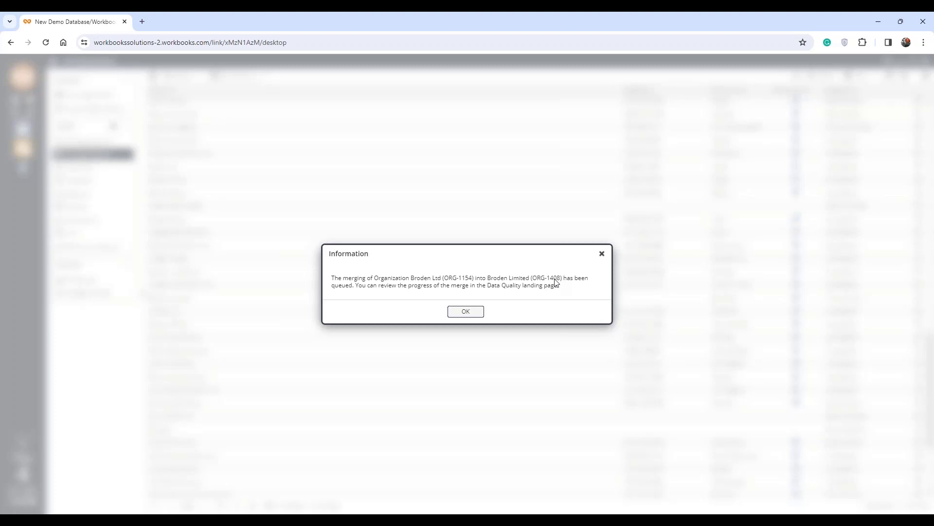
{"action": "left_click", "coordinate": [465, 312]}
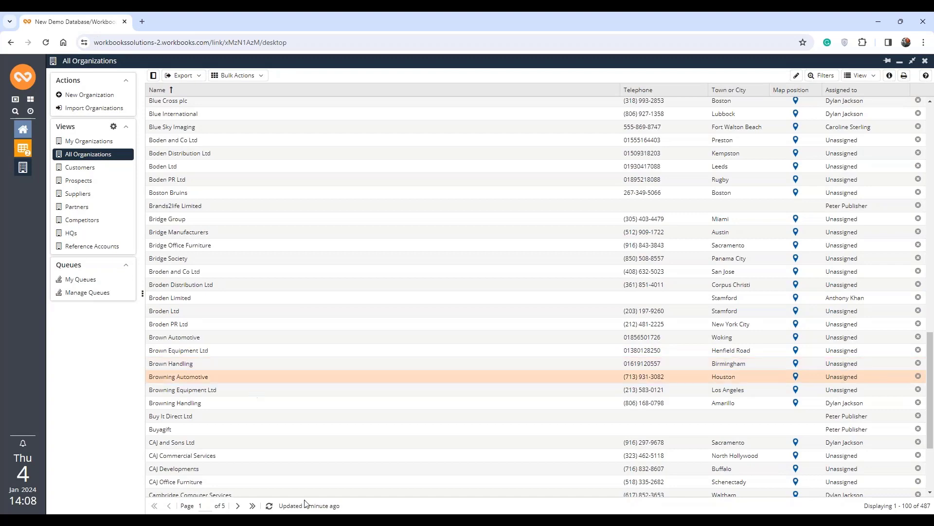
Refresh the All Organizations list and check the Broden entries for the merge result
{"action": "left_click", "coordinate": [269, 505]}
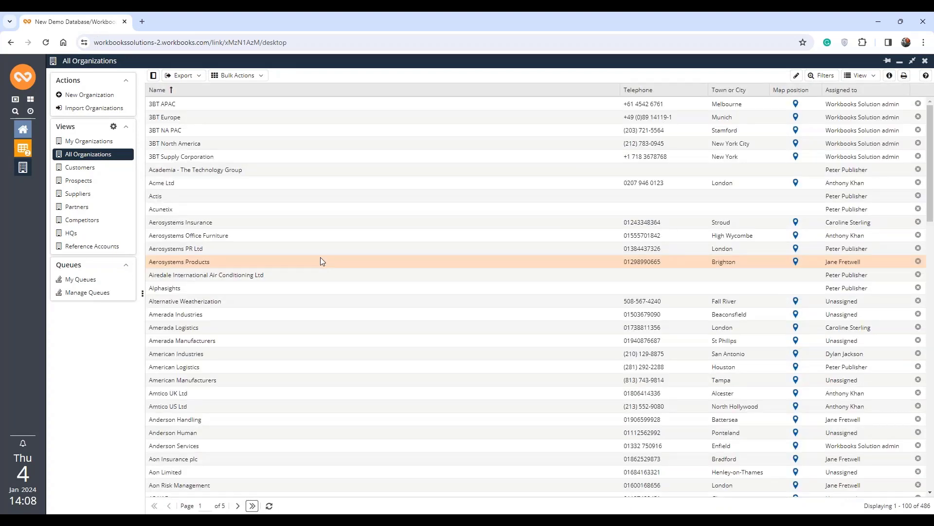
{"action": "scroll", "coordinate": [320, 261], "scroll_direction": "down", "scroll_amount": 20}
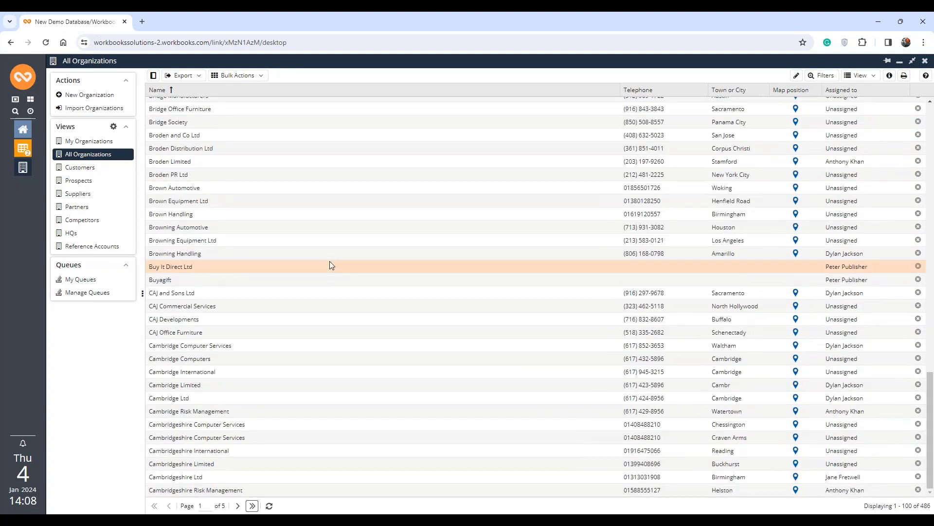
{"action": "scroll", "coordinate": [330, 266], "scroll_direction": "up", "scroll_amount": 2}
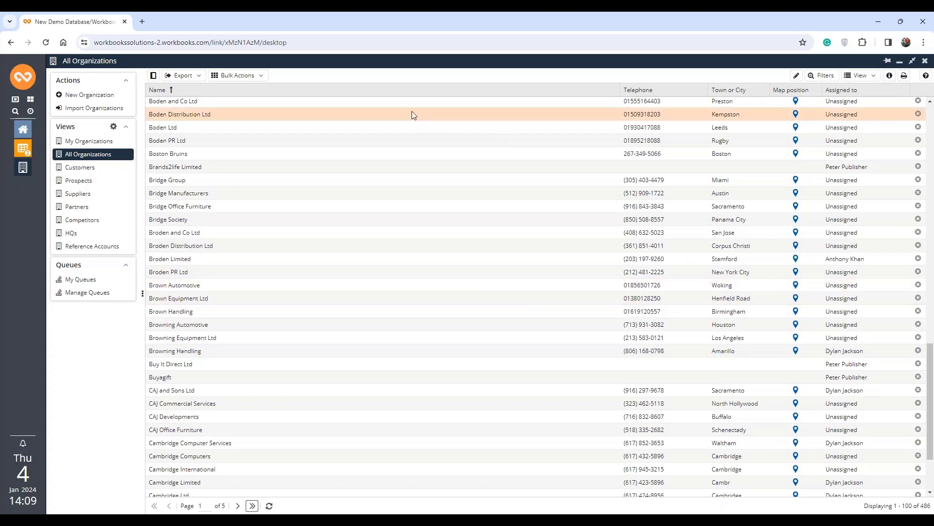
Switch to the Duplicate People report and examine its Matching Person name view
{"action": "mouse_move", "coordinate": [21, 155]}
{"action": "left_click", "coordinate": [73, 162]}
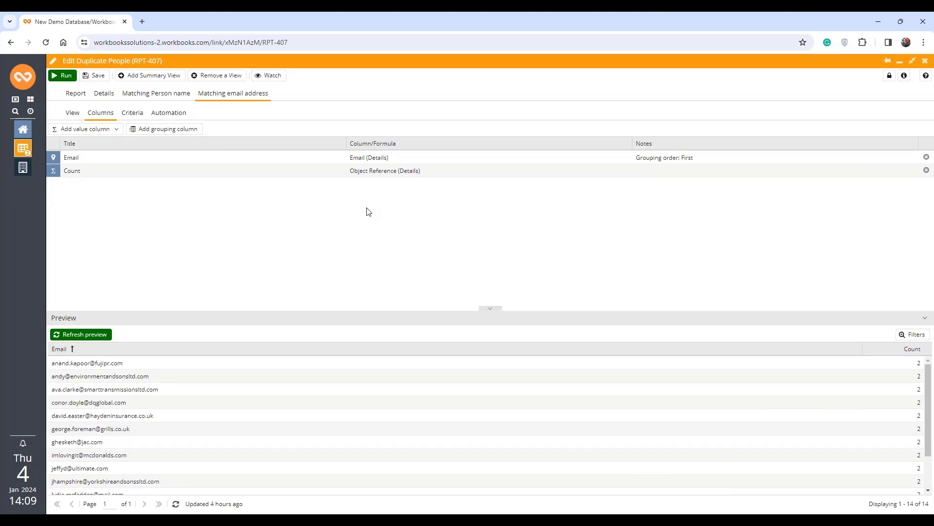
{"action": "left_click", "coordinate": [130, 95]}
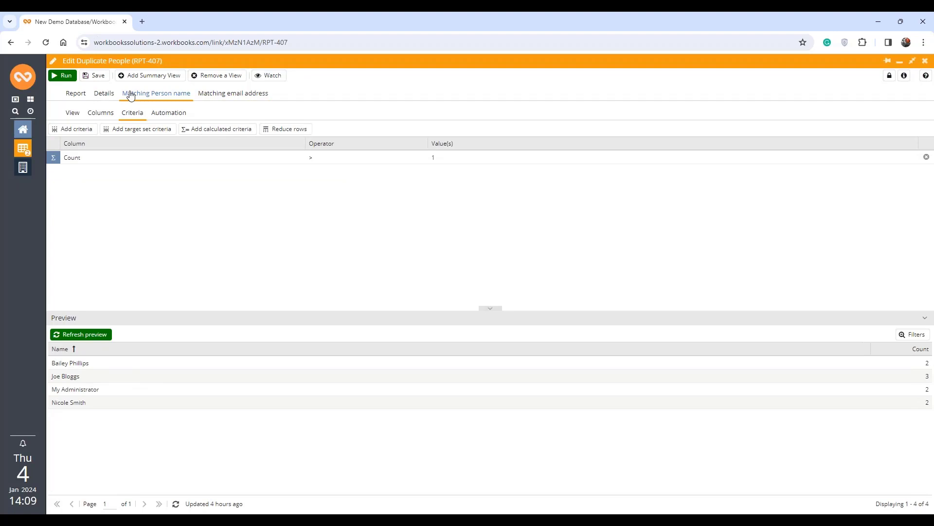
Drill into the dqglobal.com email address in the Matching email address view, and dismiss the import notification
{"action": "left_click", "coordinate": [237, 99]}
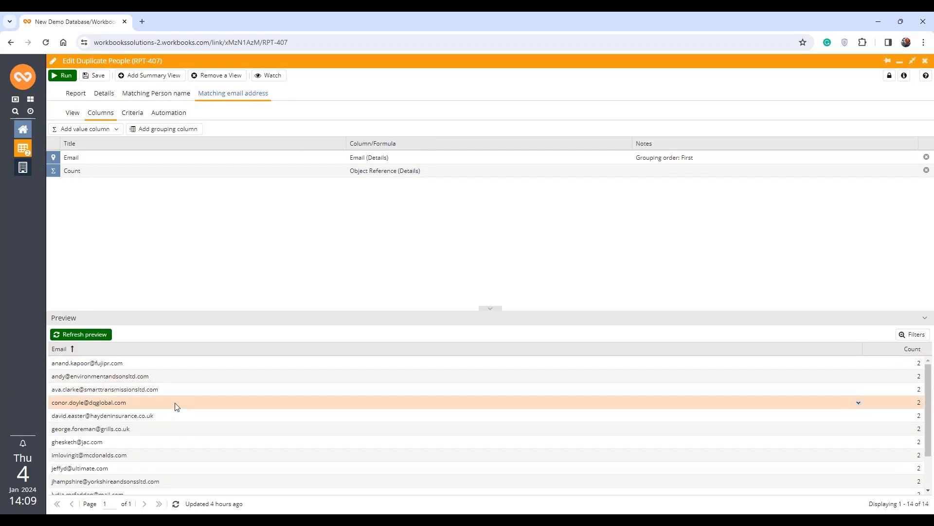
{"action": "left_click", "coordinate": [106, 405]}
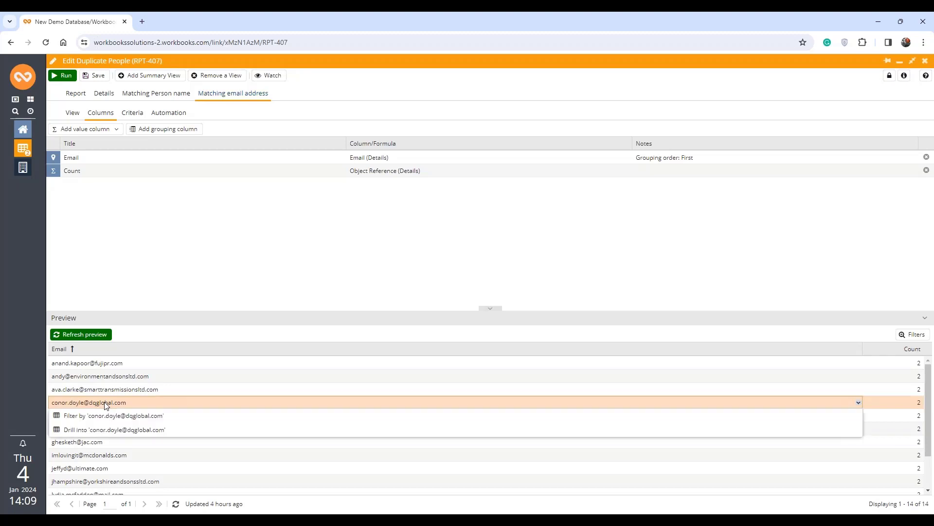
{"action": "left_click", "coordinate": [122, 431]}
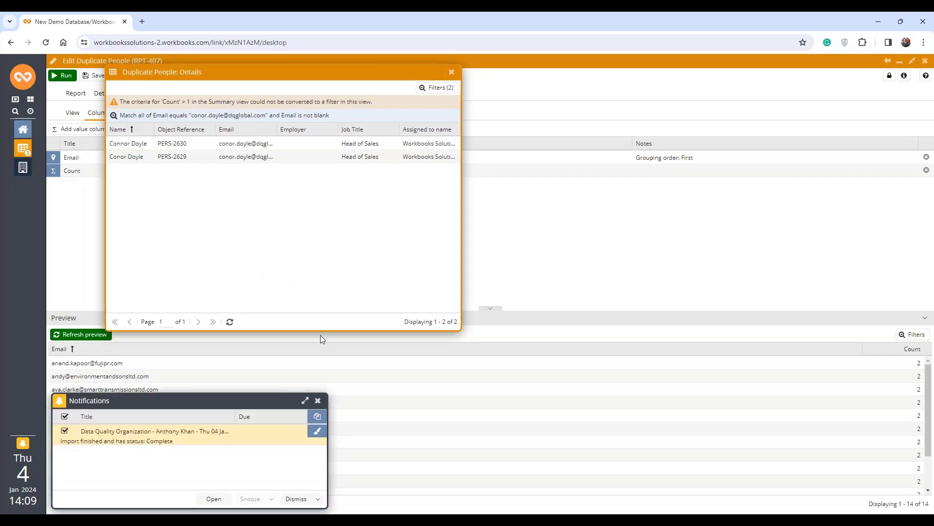
{"action": "left_click", "coordinate": [297, 499]}
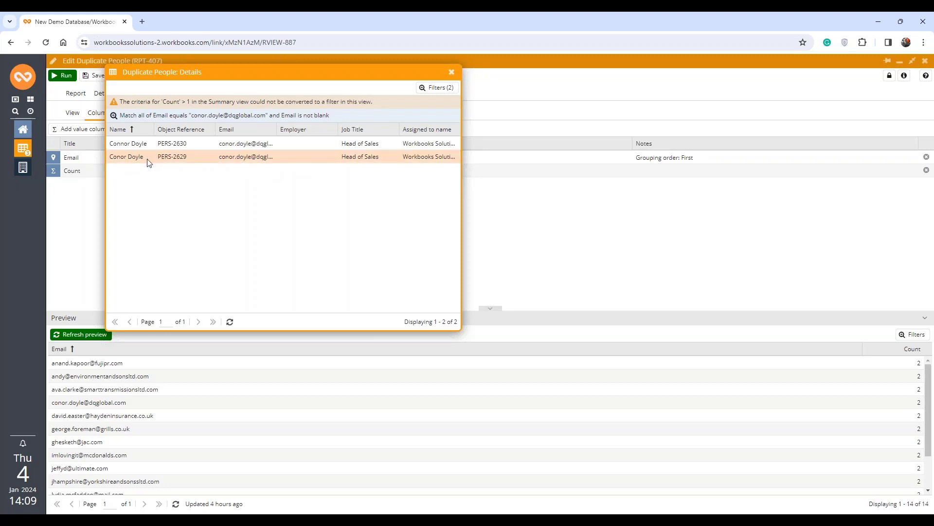
Open the second person record in the drilled-down details and bring up its potential duplicate
{"action": "left_click", "coordinate": [121, 159]}
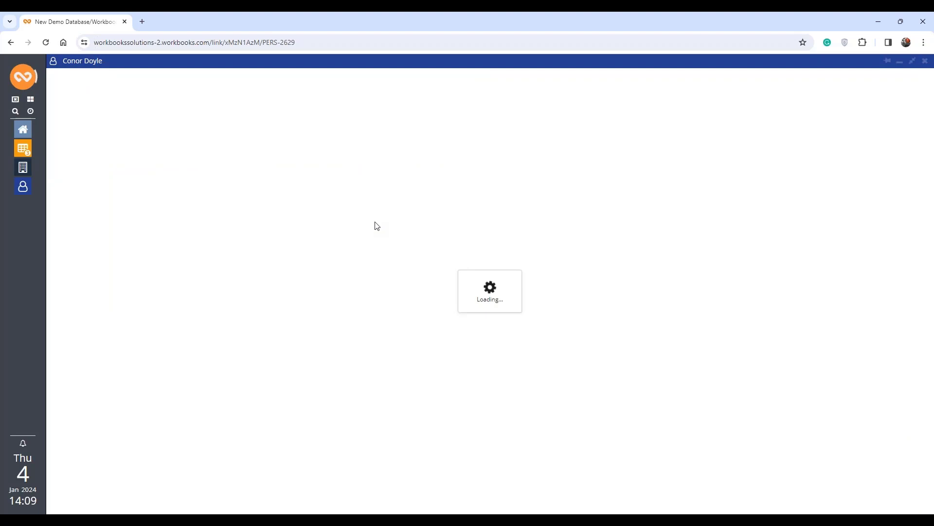
{"action": "left_click", "coordinate": [218, 95]}
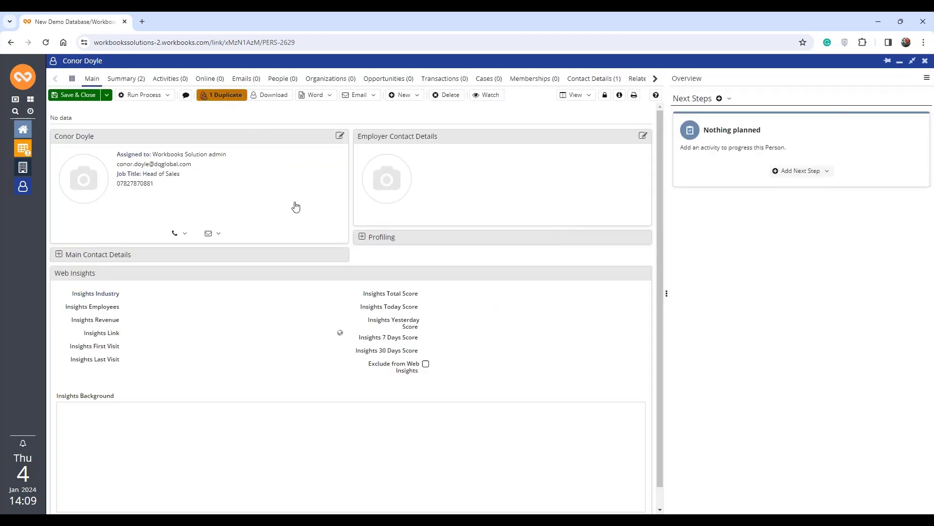
Merge the detected duplicate into the open person record, keeping the preselected surviving record and field values, and acknowledge the queued merge
{"action": "left_click", "coordinate": [62, 166]}
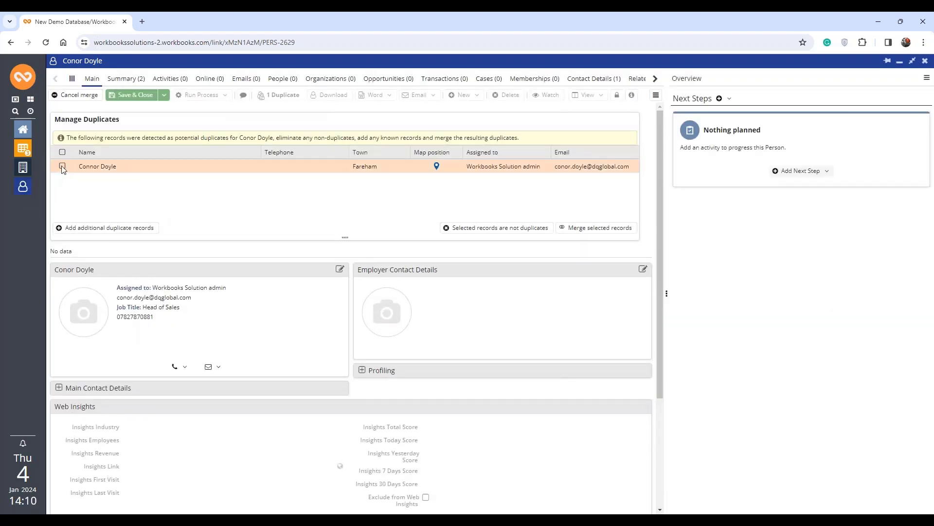
{"action": "left_click", "coordinate": [610, 231]}
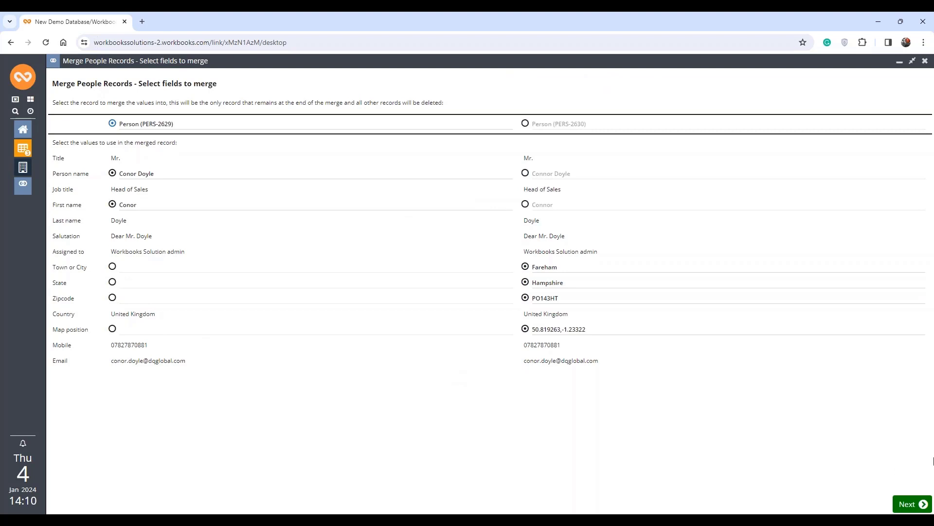
{"action": "left_click", "coordinate": [908, 505]}
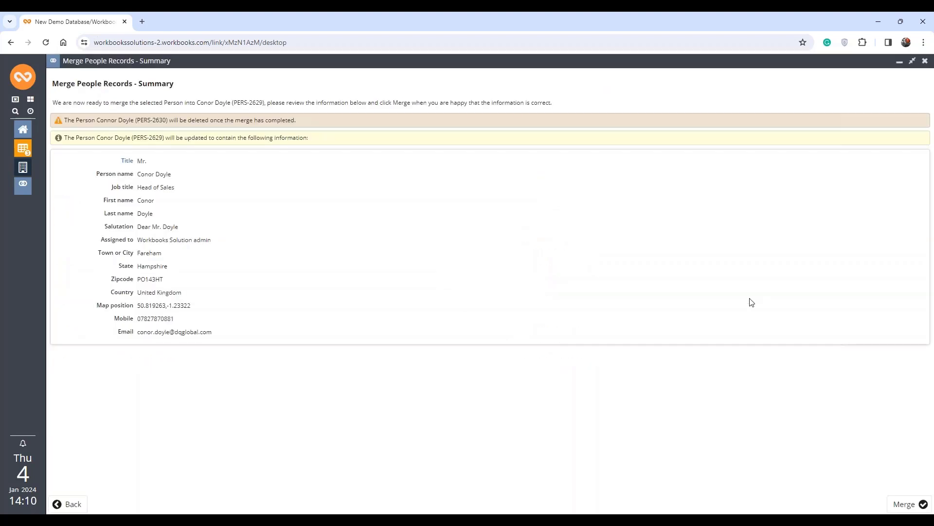
{"action": "left_click", "coordinate": [905, 505]}
{"action": "left_click", "coordinate": [451, 316]}
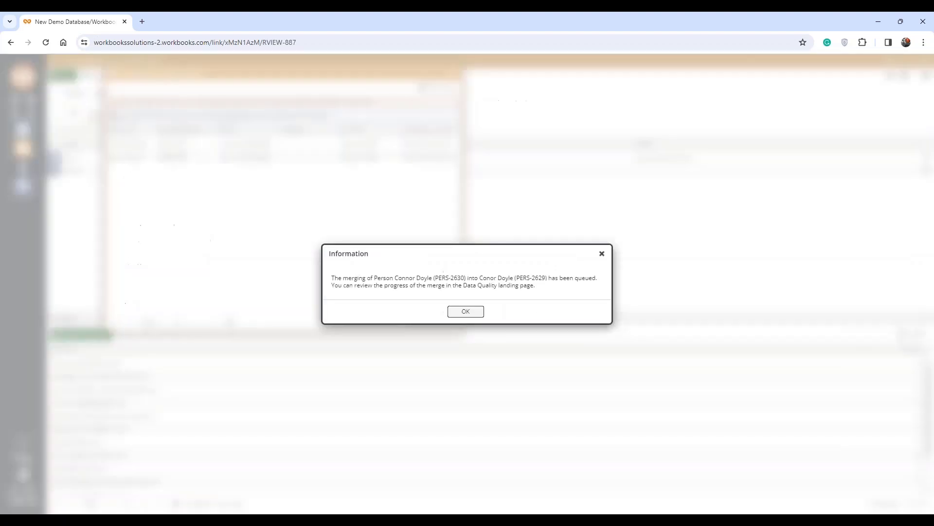
{"action": "left_click", "coordinate": [466, 311]}
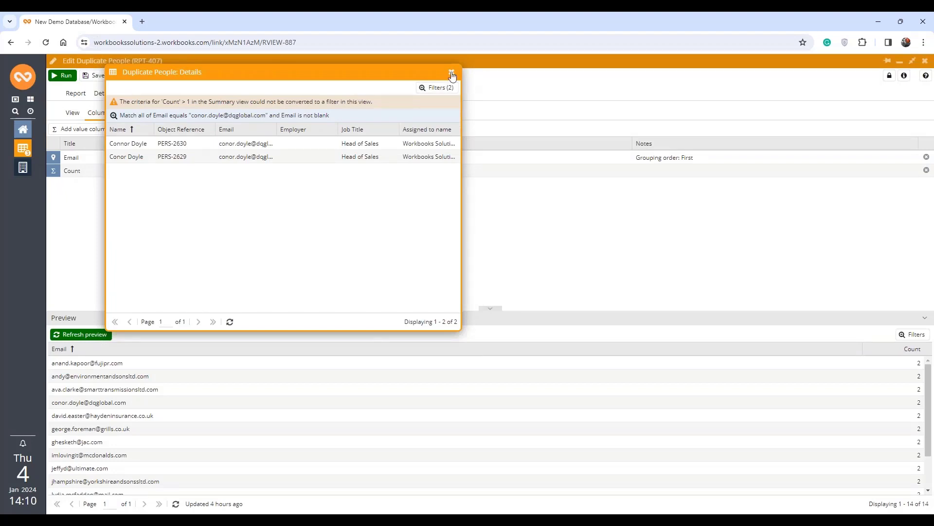
Close the drilled-down Duplicate People details and refresh the email address list in the Matching email address preview
{"action": "left_click", "coordinate": [451, 72]}
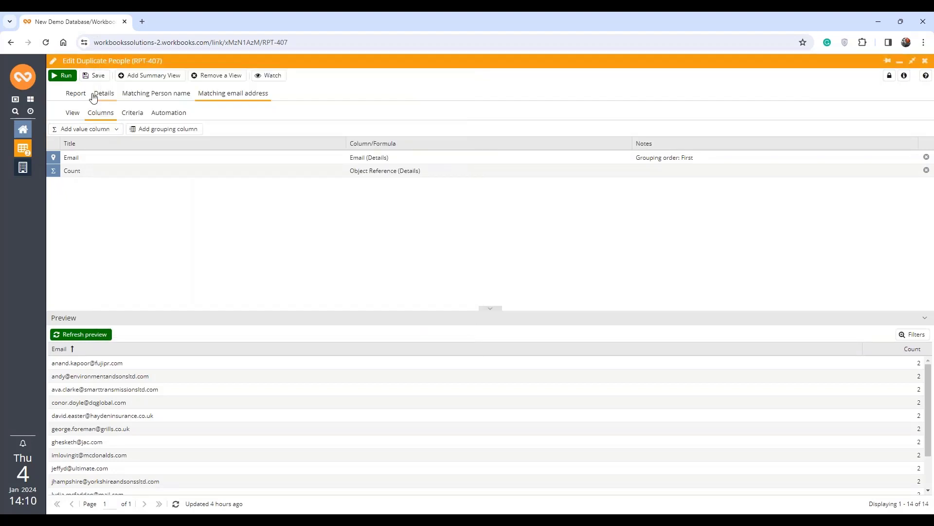
{"action": "left_click", "coordinate": [176, 504]}
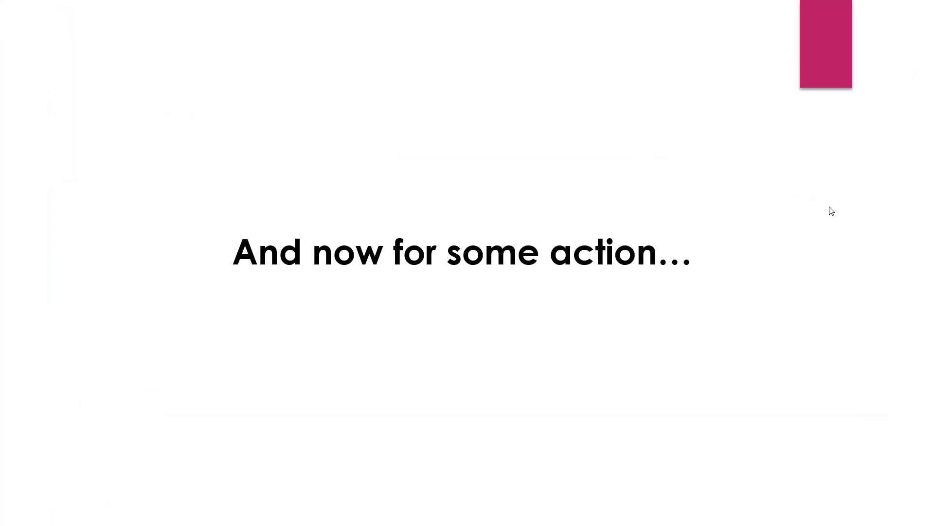
{"action": "key", "text": "Right"}
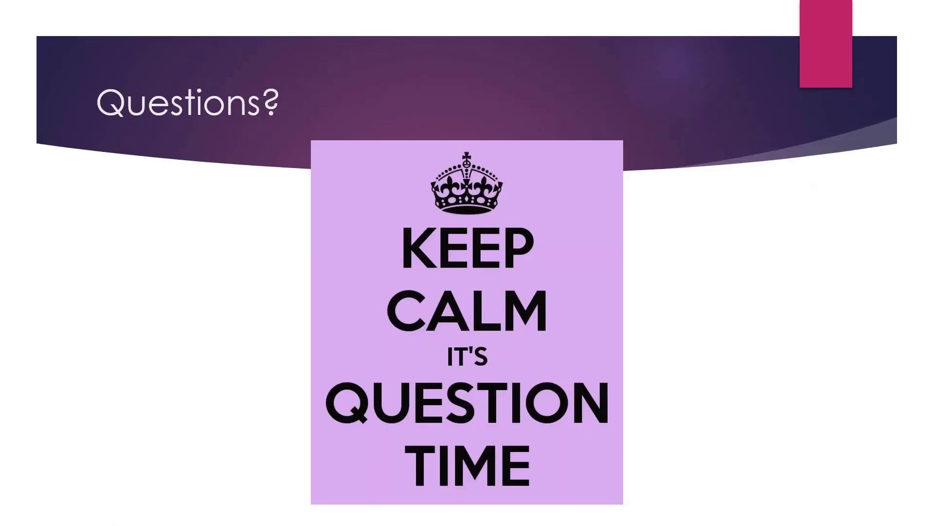